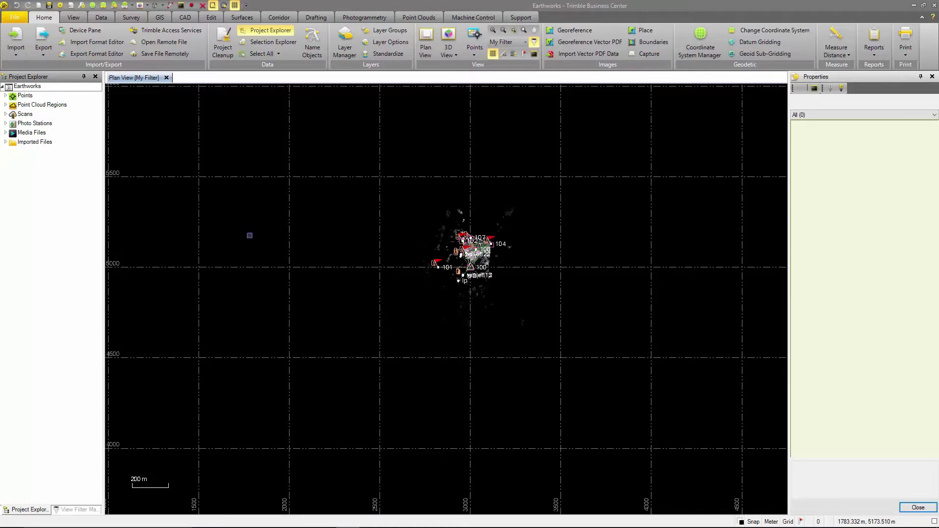
# Step: Check the project's coordinate system summary and projection scale factor, then close the settings unchanged
pyautogui.click(58, 8)
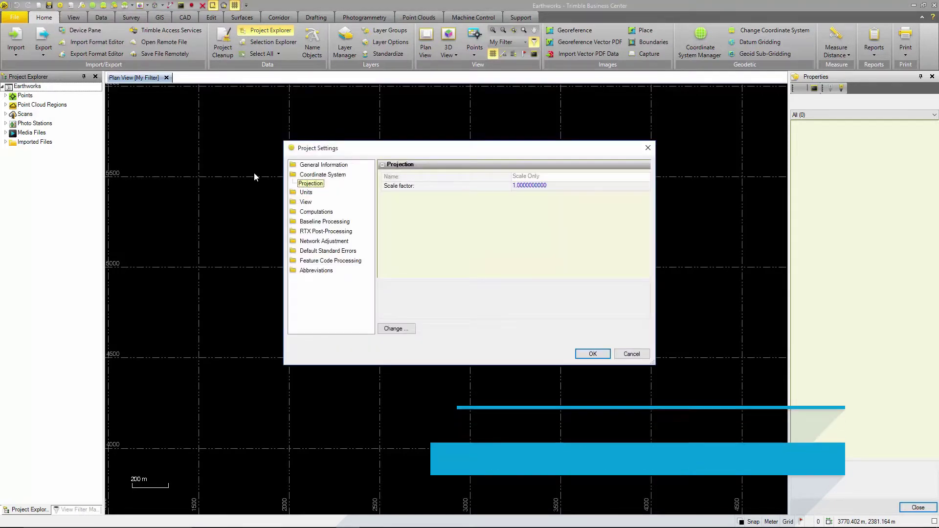
pyautogui.click(309, 177)
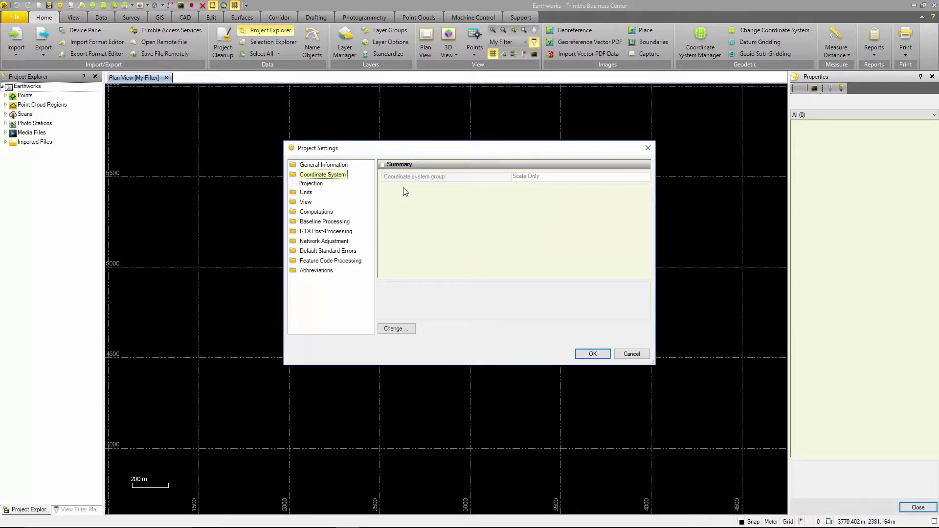
pyautogui.click(312, 183)
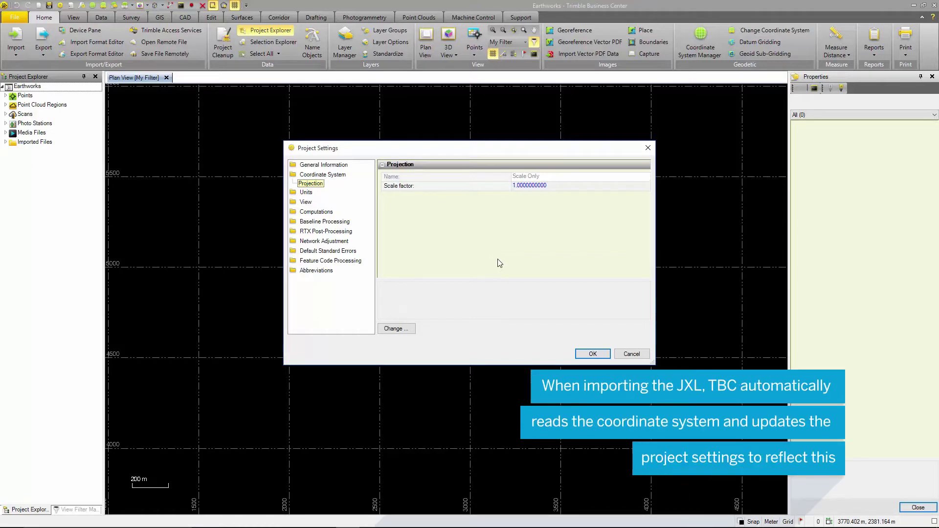
pyautogui.click(597, 354)
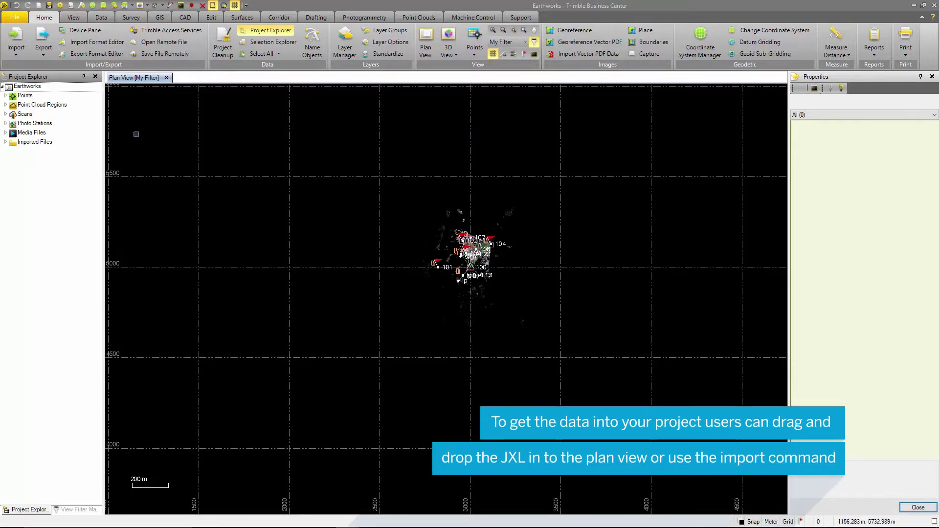
# Step: Import the quarry gnss.jxl job file from the Import pane
pyautogui.click(16, 39)
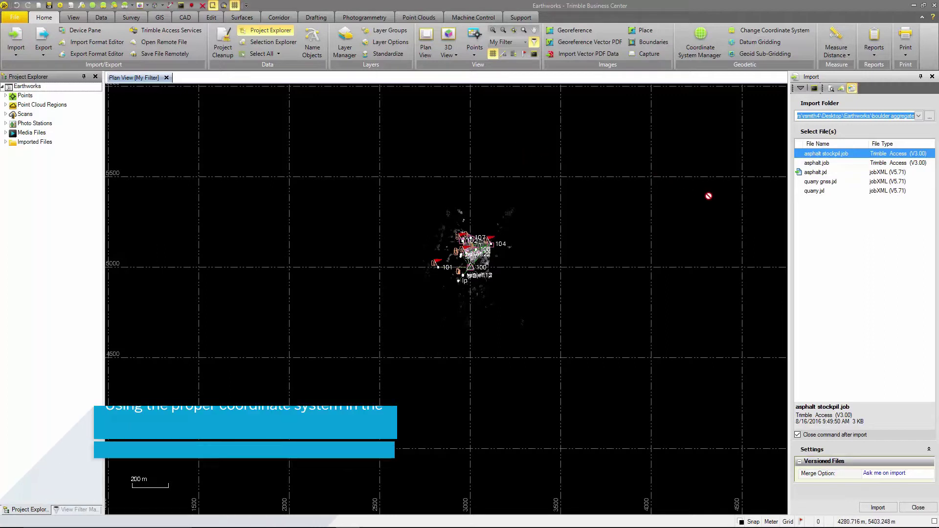
pyautogui.click(813, 183)
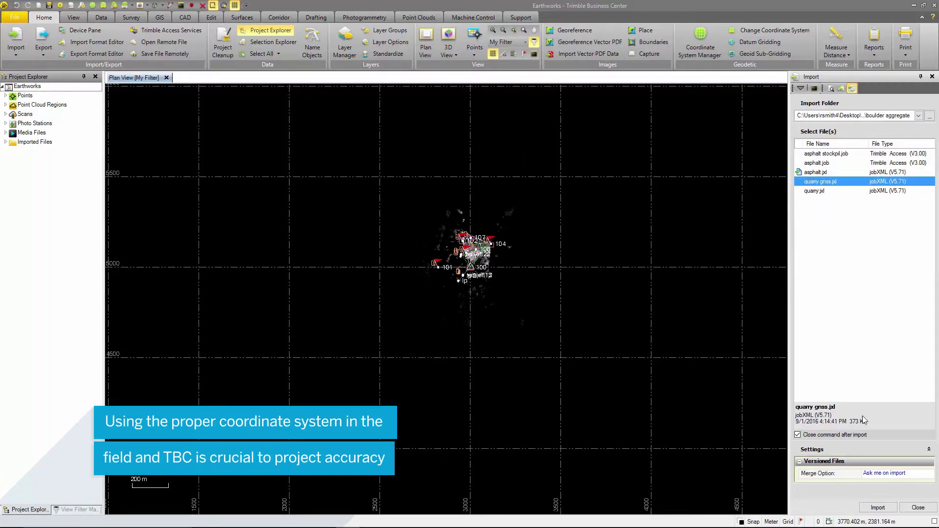
pyautogui.click(879, 508)
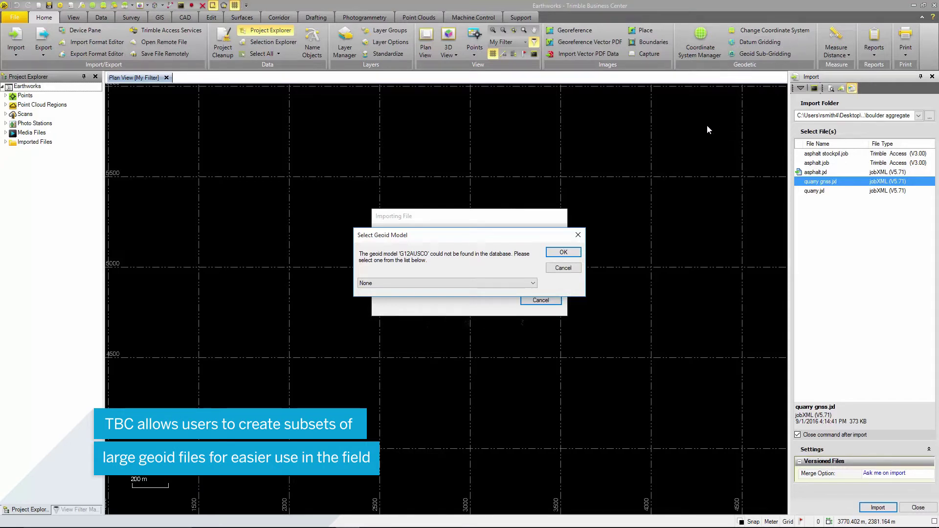
# Step: Choose GEOID12B (Conus) as the geoid model and confirm to continue the import
pyautogui.click(536, 284)
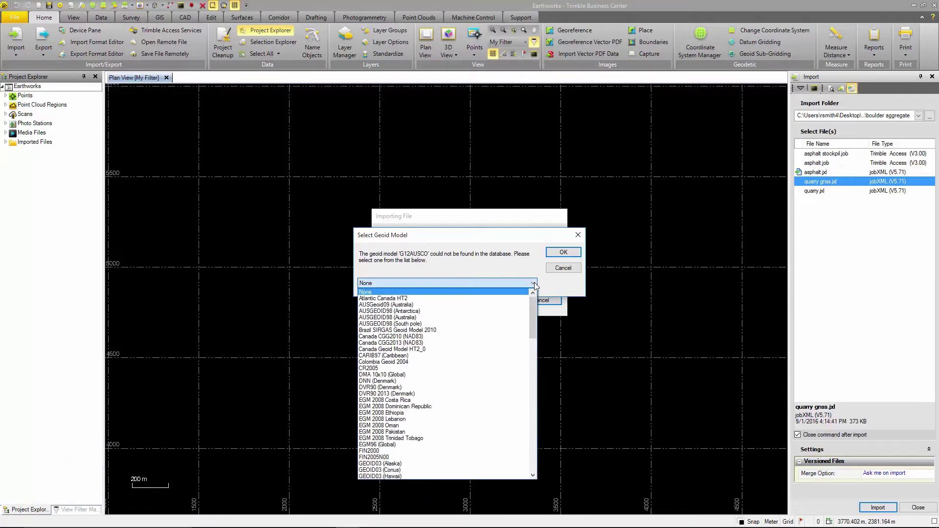
pyautogui.scroll(-6, 526, 316)
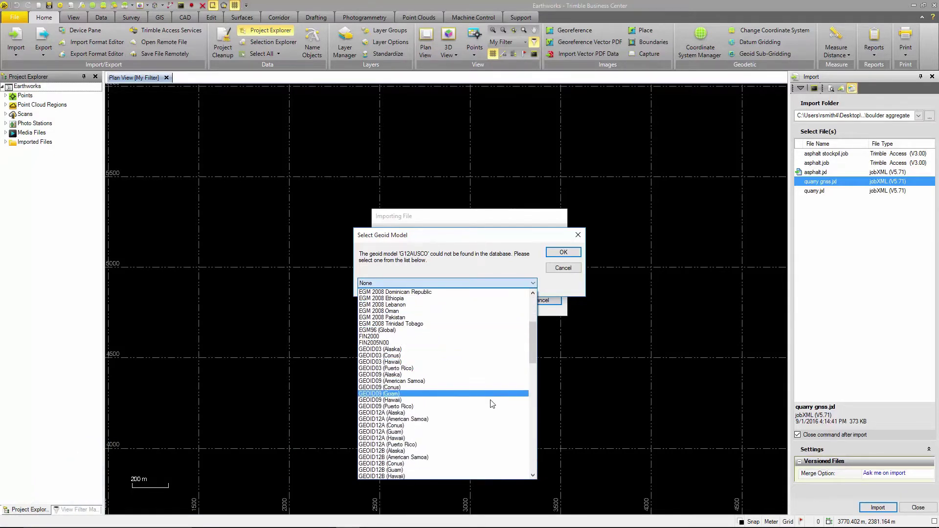
pyautogui.scroll(-3, 492, 404)
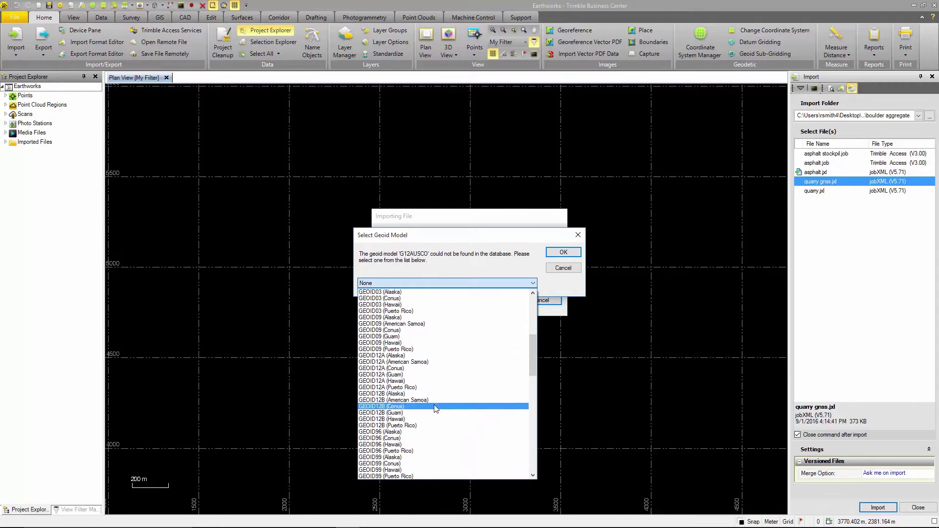
pyautogui.click(436, 407)
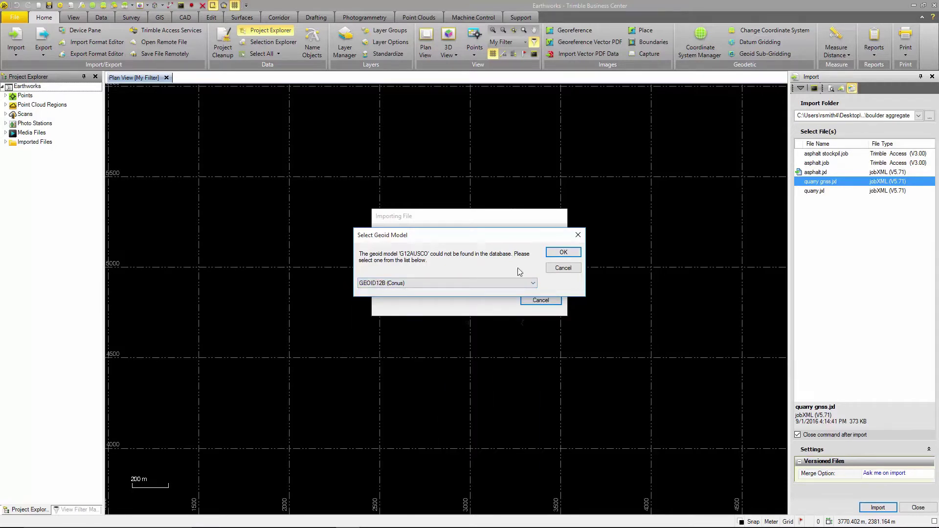
pyautogui.click(557, 255)
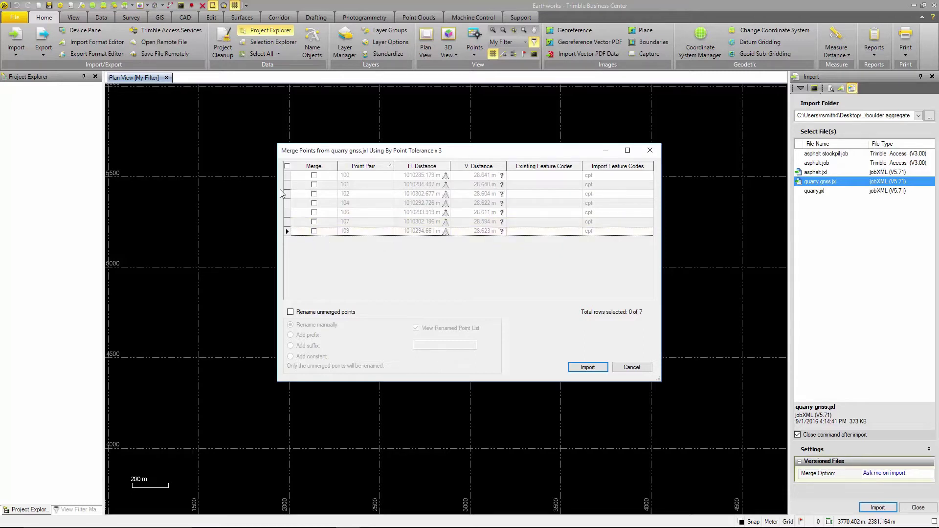
# Step: Merge all seven duplicate point pairs, finish importing quarry gnss.jxl, and view the import summary
pyautogui.click(287, 167)
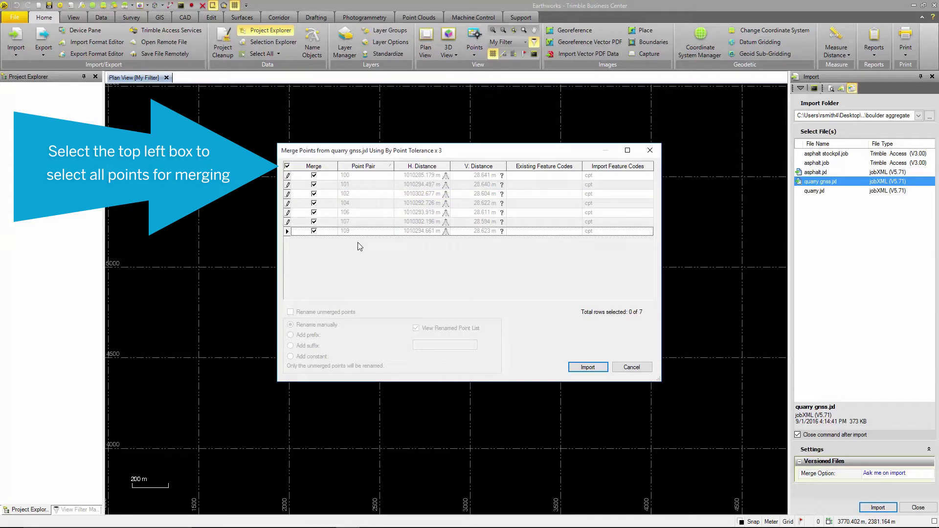
pyautogui.click(587, 367)
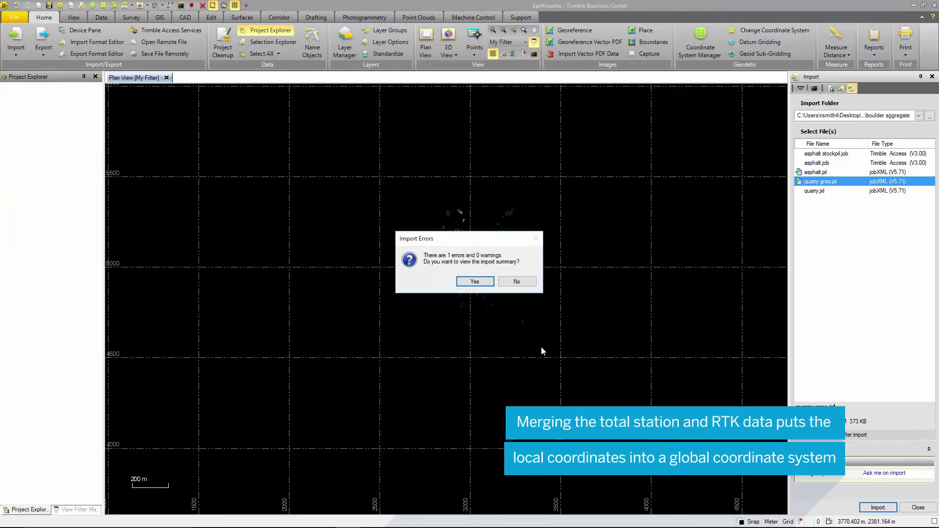
pyautogui.click(474, 282)
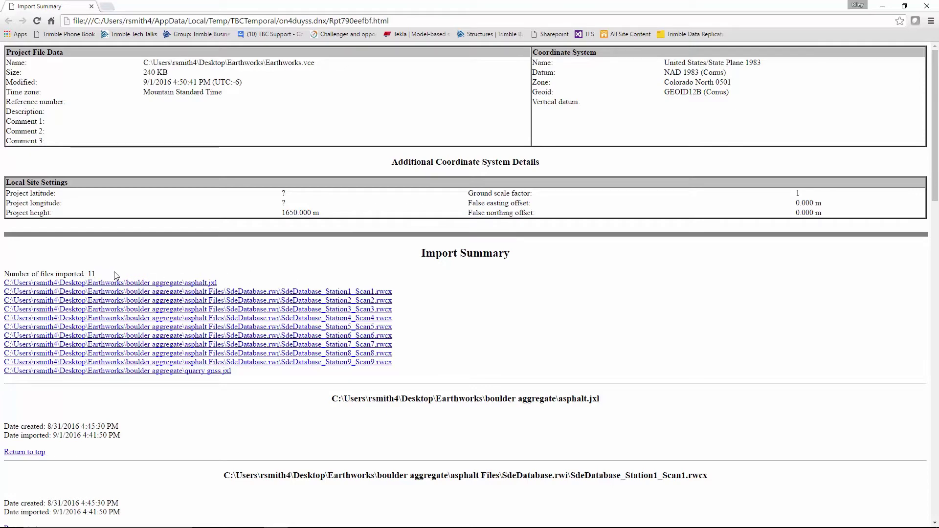
# Step: Highlight the quarry gnss.jxl wrong-geoid error and coordinate system change message, then close the summary
pyautogui.scroll(-8, 385, 412)
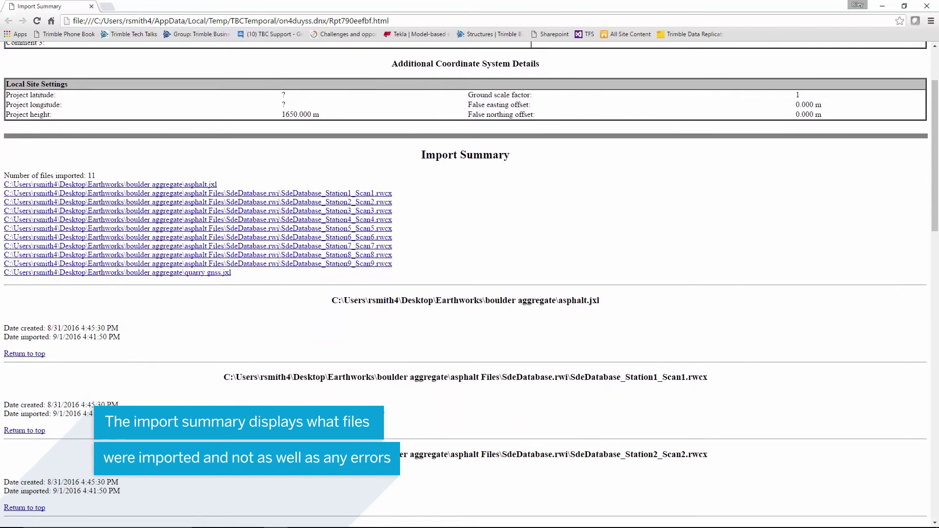
pyautogui.scroll(-7, 384, 412)
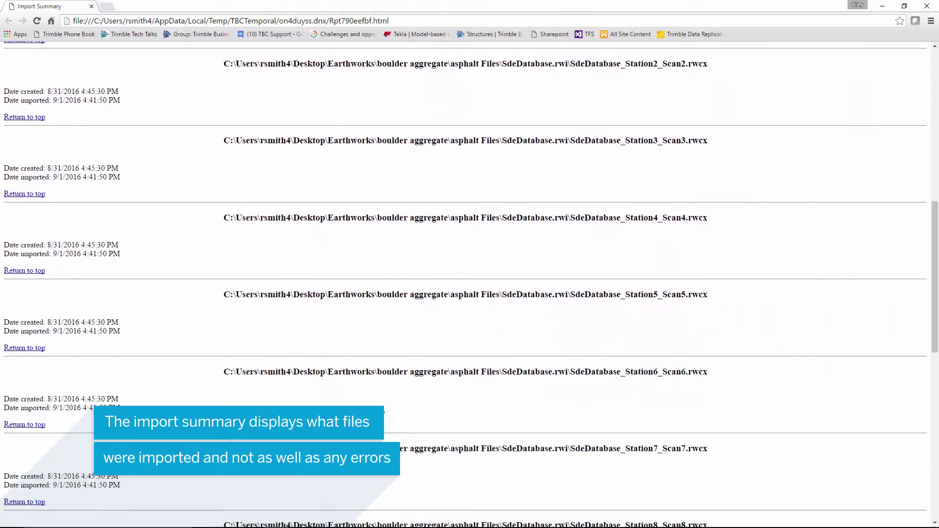
pyautogui.scroll(-6, 384, 412)
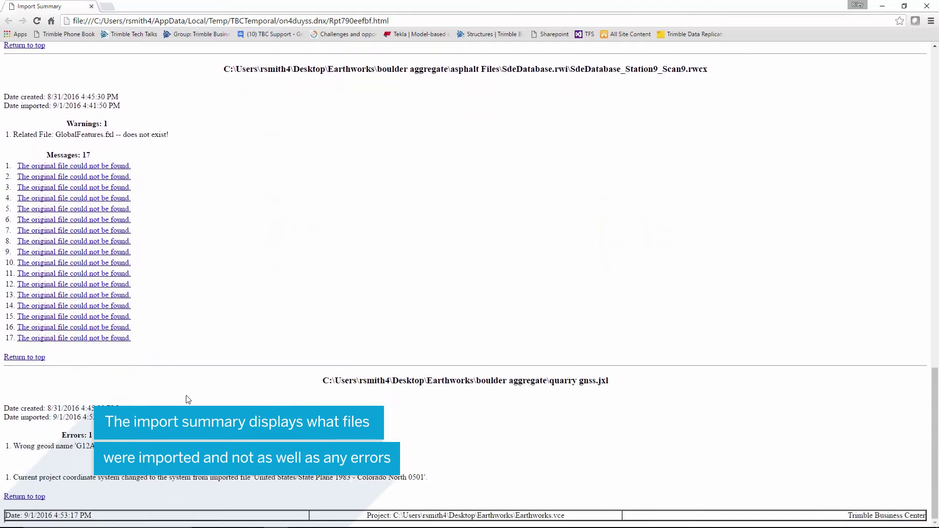
pyautogui.moveTo(152, 446); pyautogui.dragTo(9, 448)
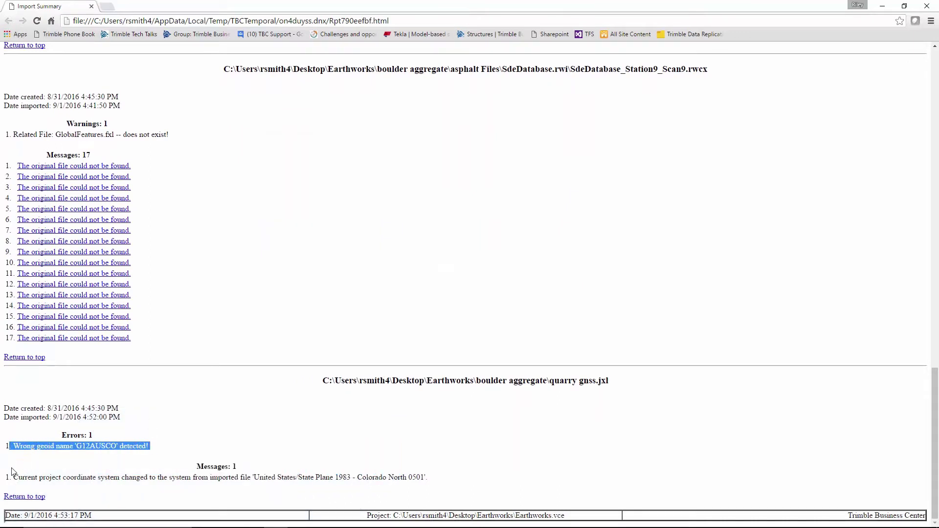
pyautogui.moveTo(8, 476); pyautogui.dragTo(437, 478)
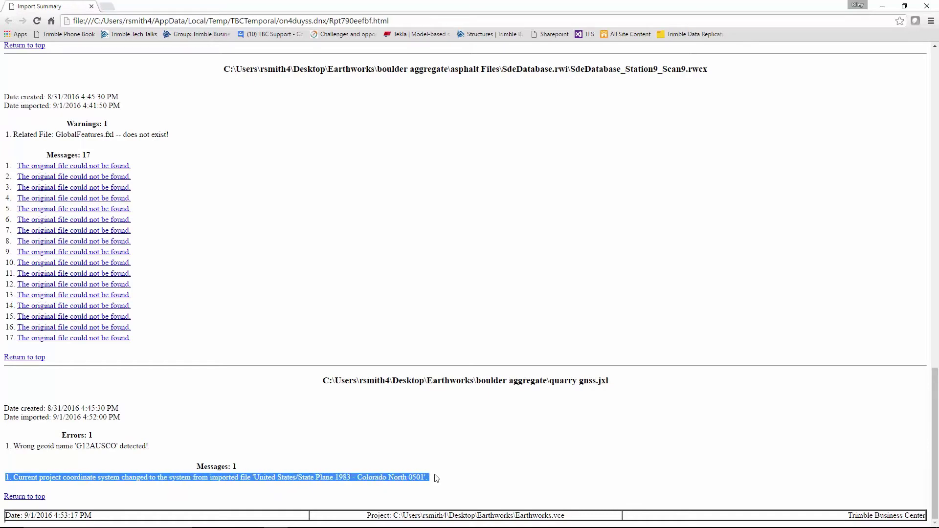
pyautogui.click(370, 444)
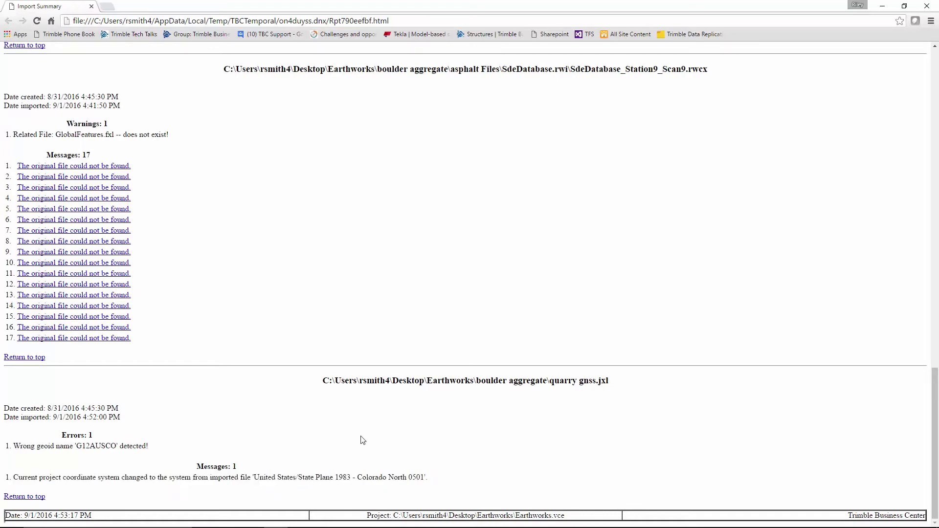
pyautogui.click(92, 6)
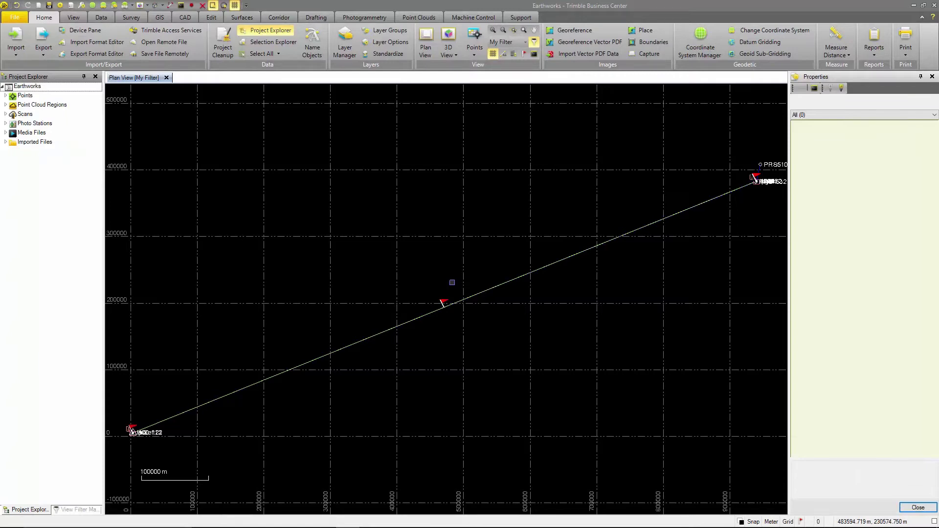
# Step: Pan and zoom the plan view to inspect the widely separated GNSS and total station data
pyautogui.moveTo(743, 196); pyautogui.dragTo(443, 333)
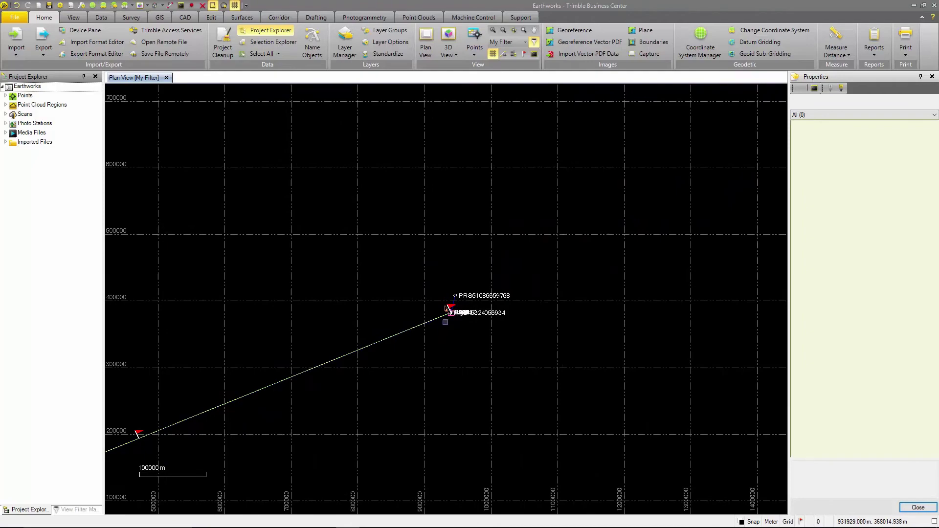
pyautogui.scroll(5, 446, 308)
pyautogui.scroll(8, 443, 279)
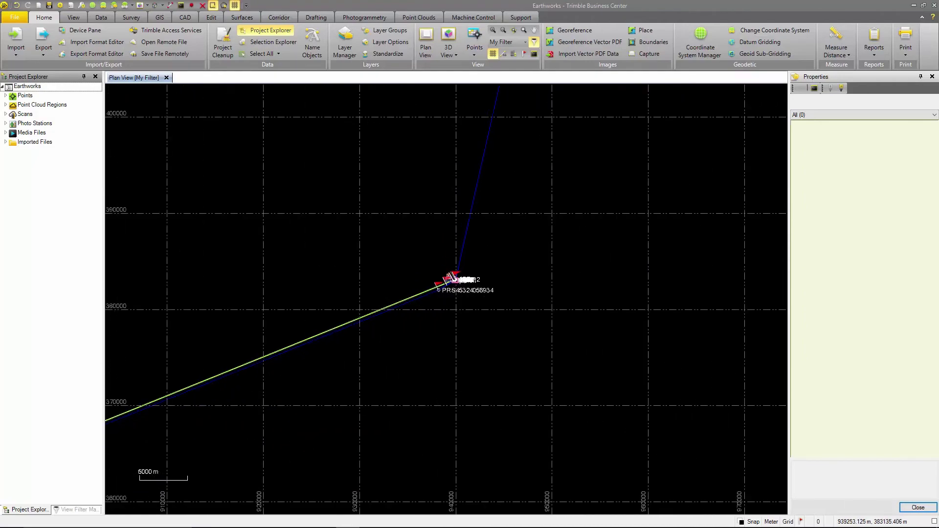
pyautogui.scroll(4, 451, 285)
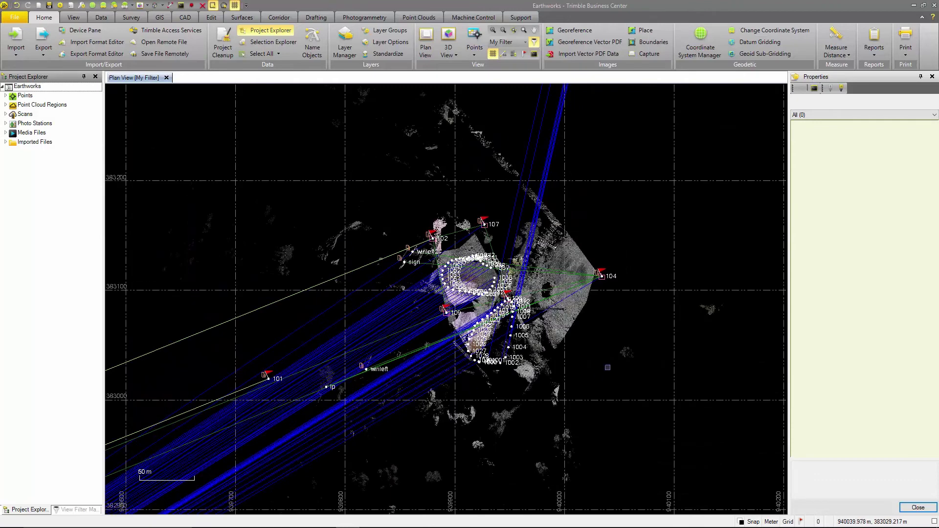
pyautogui.scroll(-1, 608, 368)
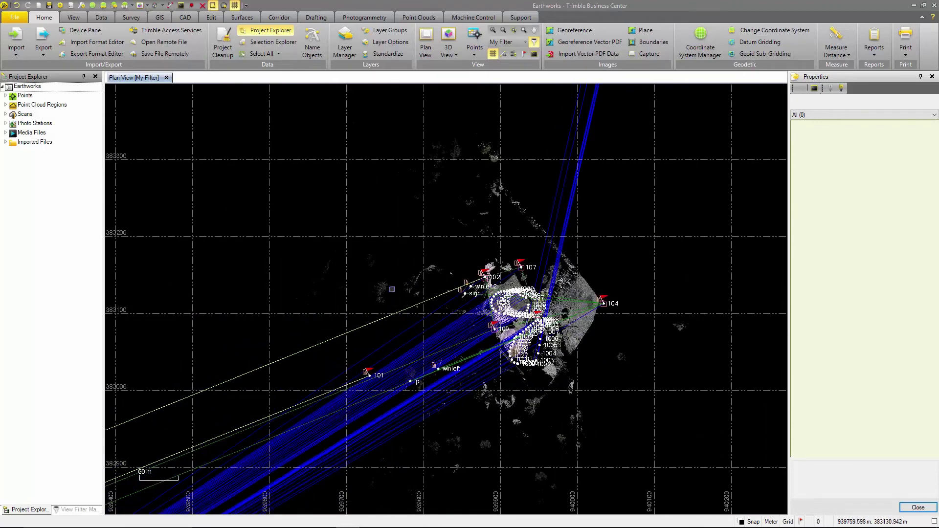
# Step: Zoom to extents, then zoom in around total station point 100 near the origin
pyautogui.click(78, 18)
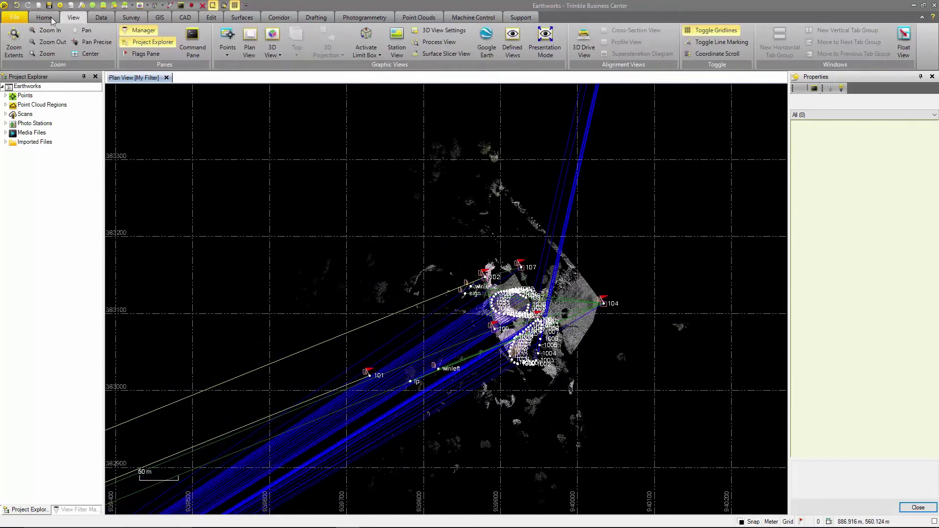
pyautogui.click(18, 57)
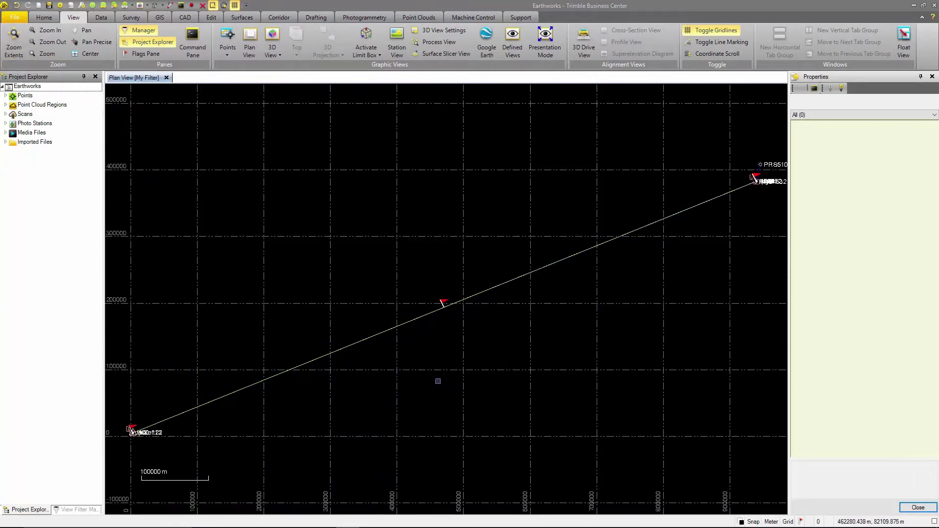
pyautogui.moveTo(305, 389); pyautogui.dragTo(589, 271)
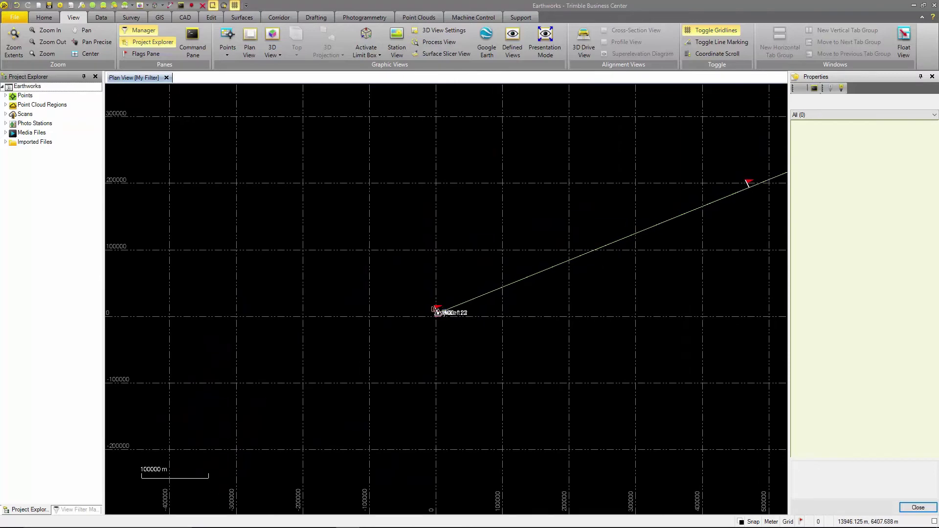
pyautogui.scroll(3, 434, 310)
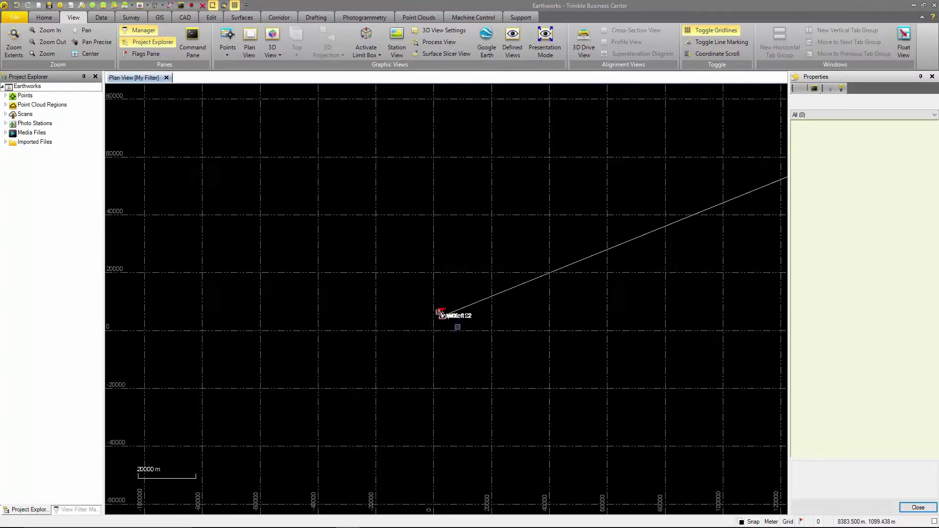
pyautogui.scroll(10, 458, 327)
pyautogui.scroll(3, 399, 276)
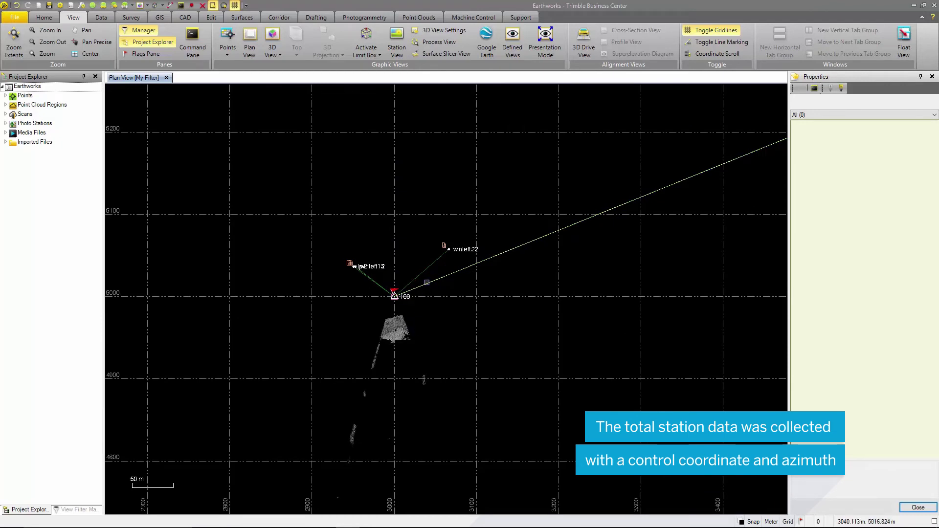
# Step: Set the status of azimuth 100-101 (A1) at station 100 to Disabled
pyautogui.click(427, 283)
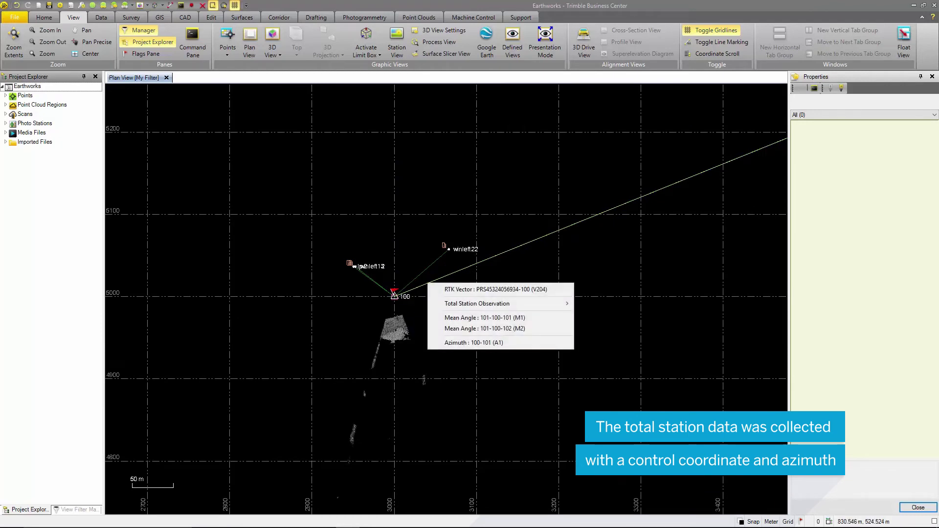
pyautogui.click(480, 343)
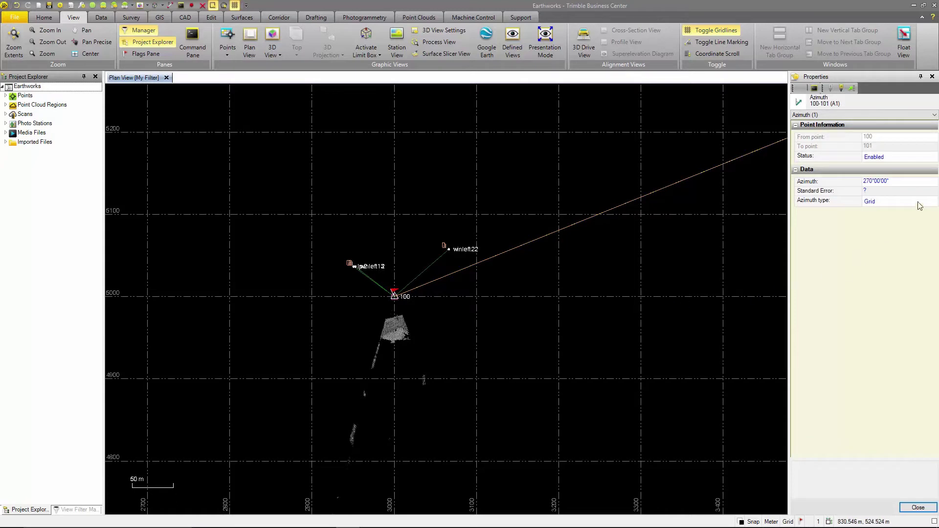
pyautogui.click(912, 156)
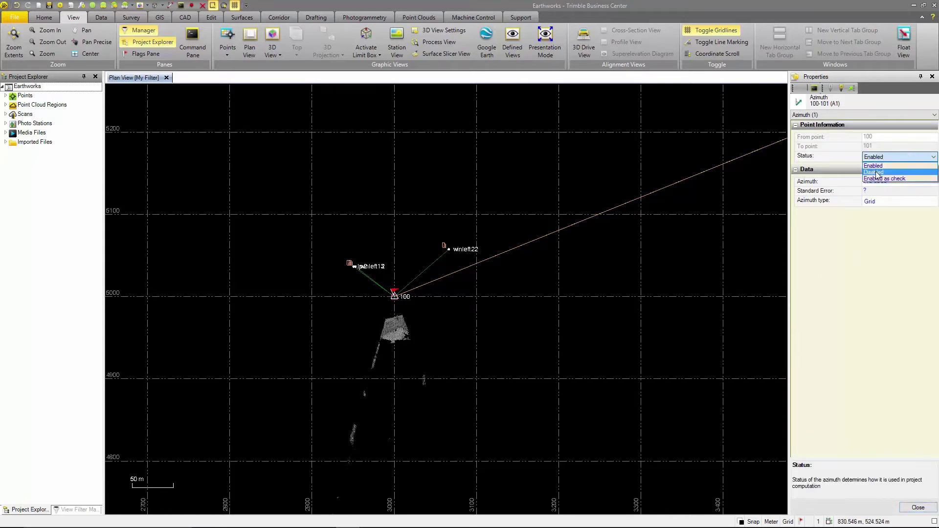
pyautogui.click(876, 172)
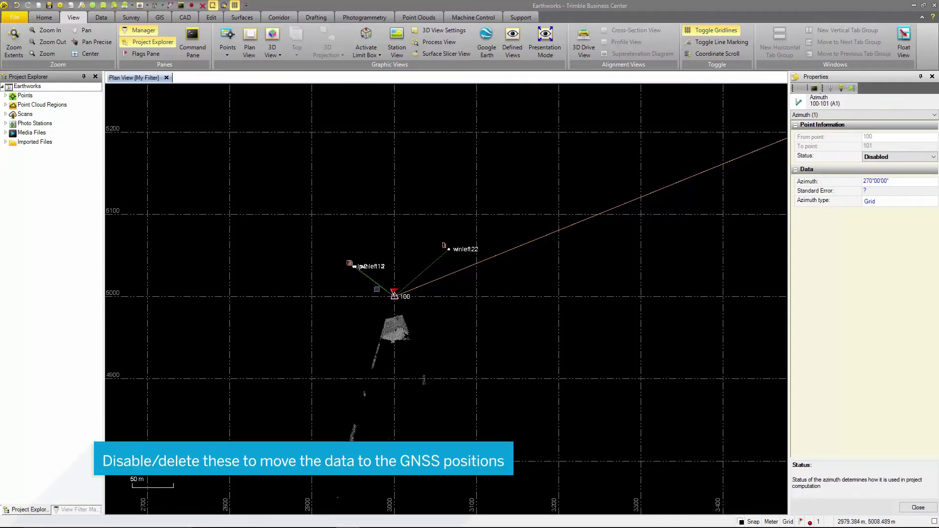
pyautogui.click(396, 297)
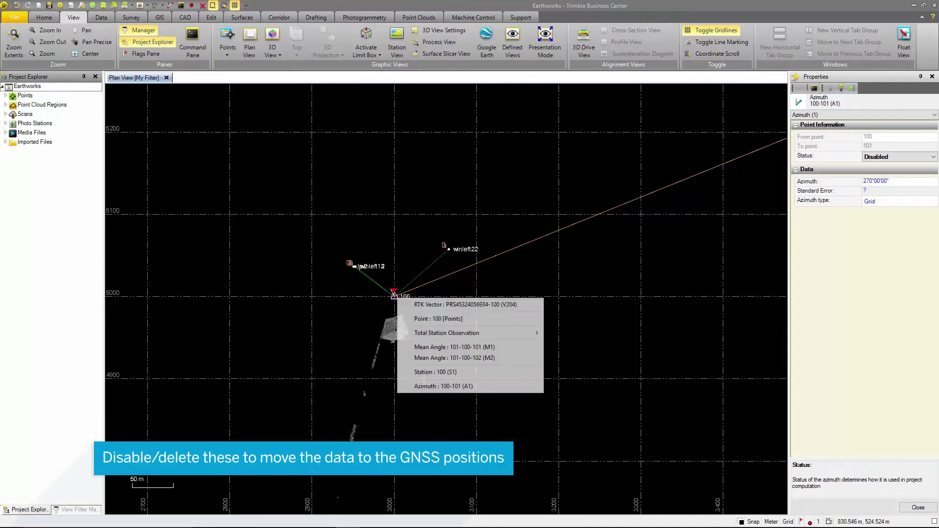
# Step: Delete the Grid (asphalt.jxl) coordinate from point 100 and recompute the project
pyautogui.click(424, 318)
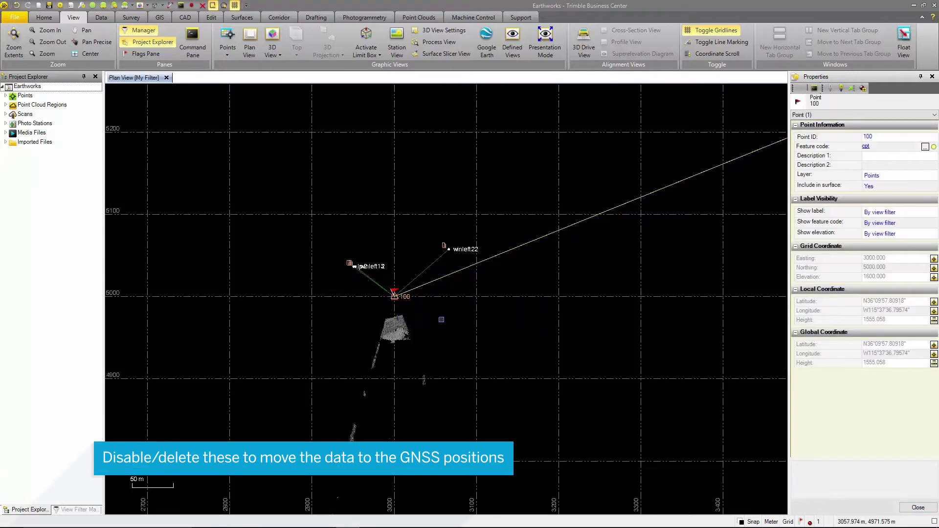
pyautogui.click(6, 96)
pyautogui.click(10, 104)
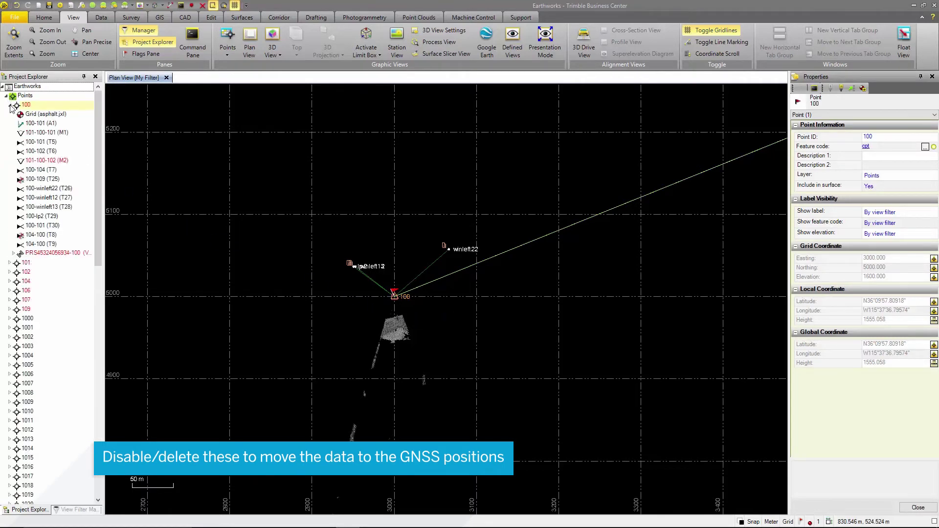
pyautogui.click(49, 114)
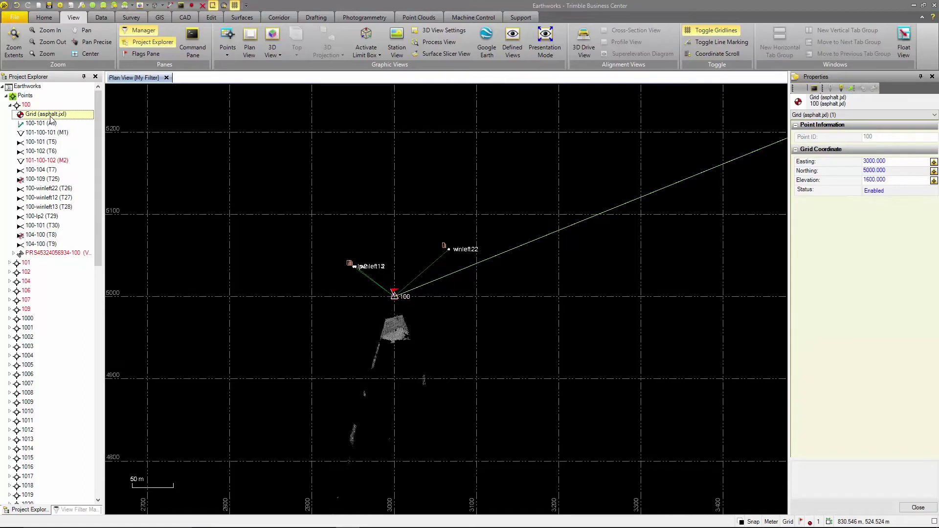
pyautogui.rightClick(50, 116)
pyautogui.click(68, 122)
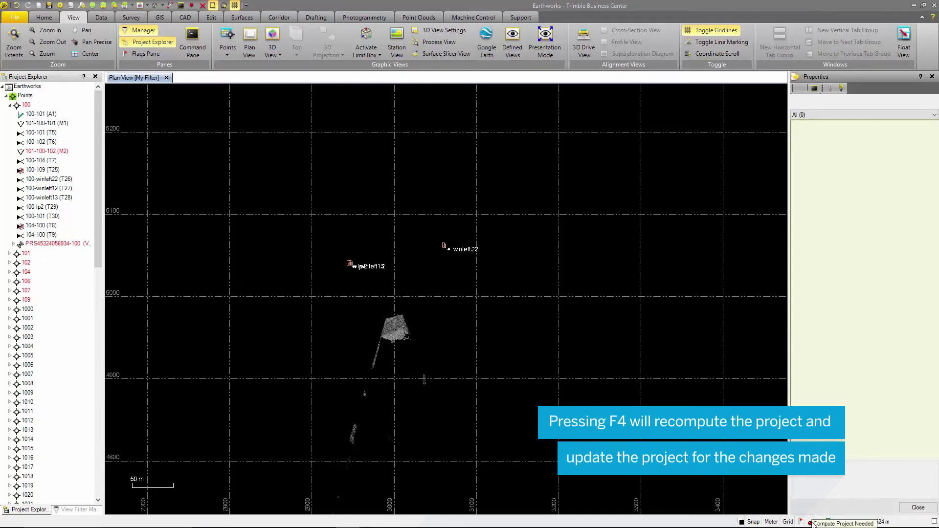
pyautogui.click(814, 525)
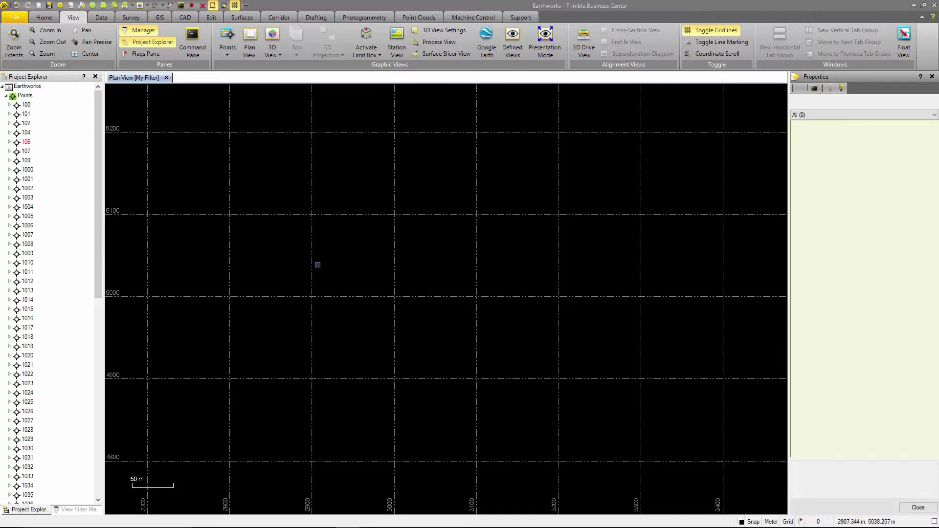
# Step: Zoom out to all data, then pan and zoom to frame the recomputed site
pyautogui.middleClick(318, 265)
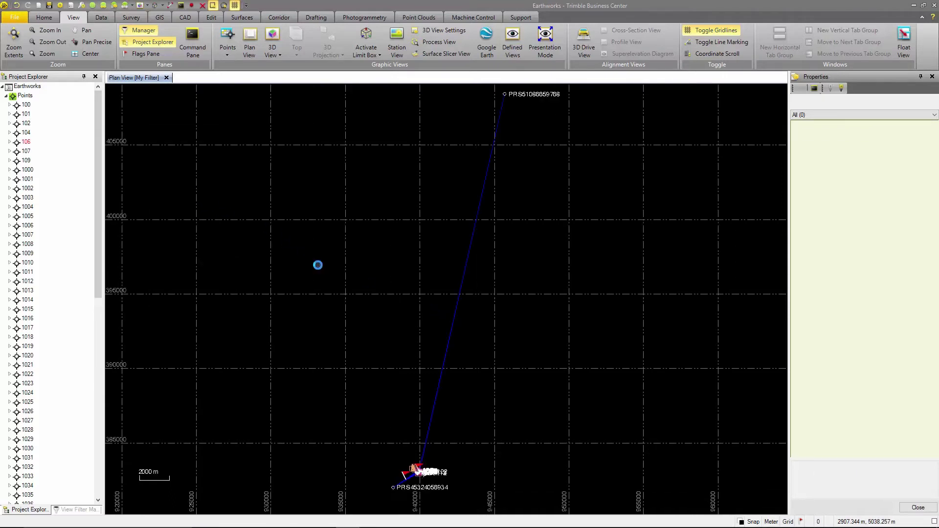
pyautogui.moveTo(401, 443); pyautogui.dragTo(415, 301)
pyautogui.scroll(10, 419, 344)
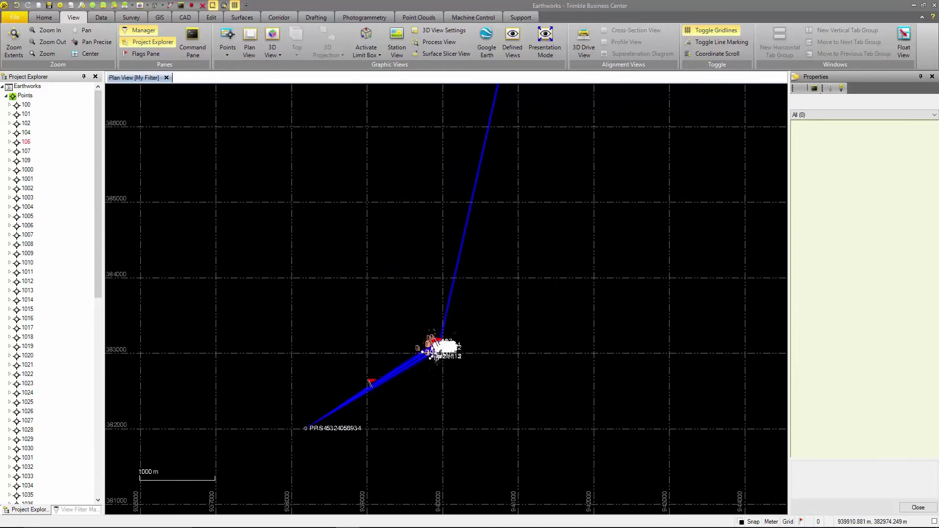
pyautogui.scroll(6, 443, 351)
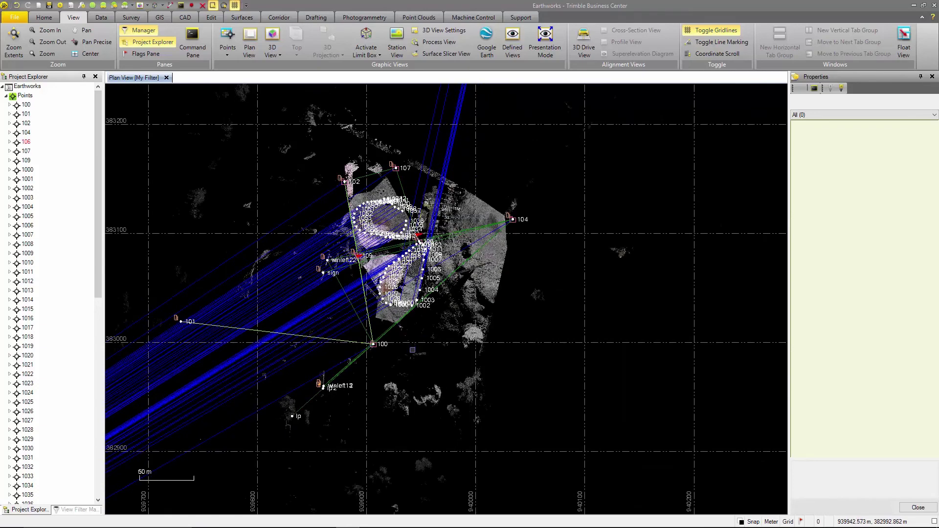
pyautogui.moveTo(355, 394); pyautogui.dragTo(393, 404)
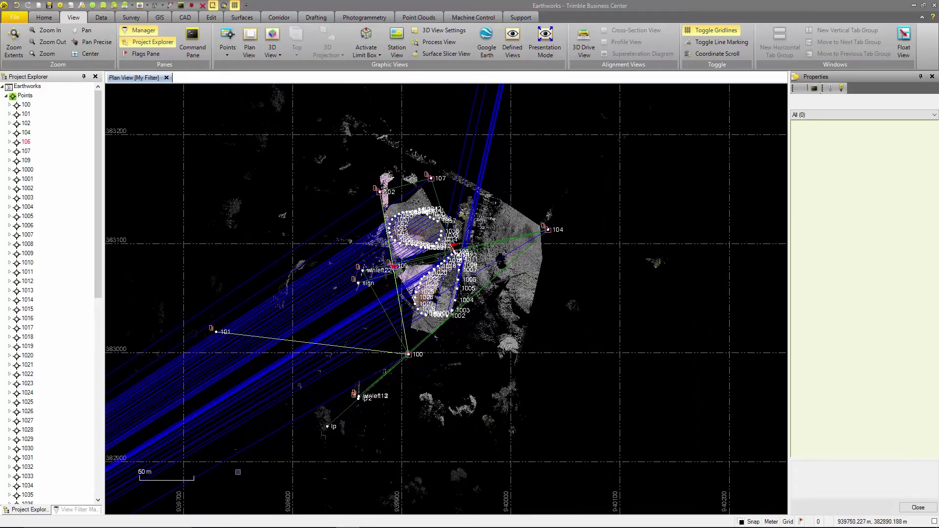
pyautogui.click(88, 510)
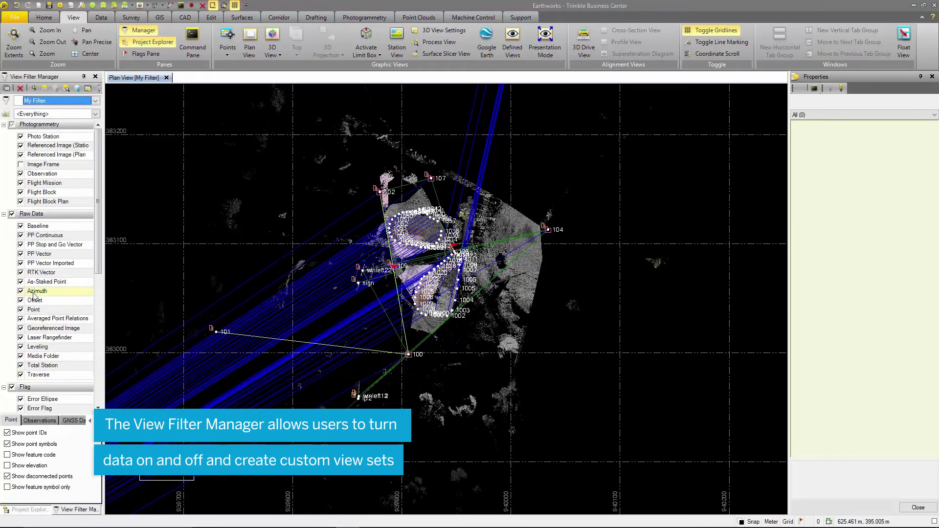
# Step: Turn off RTK Vector, Total Station and Show point IDs in My Filter
pyautogui.click(21, 273)
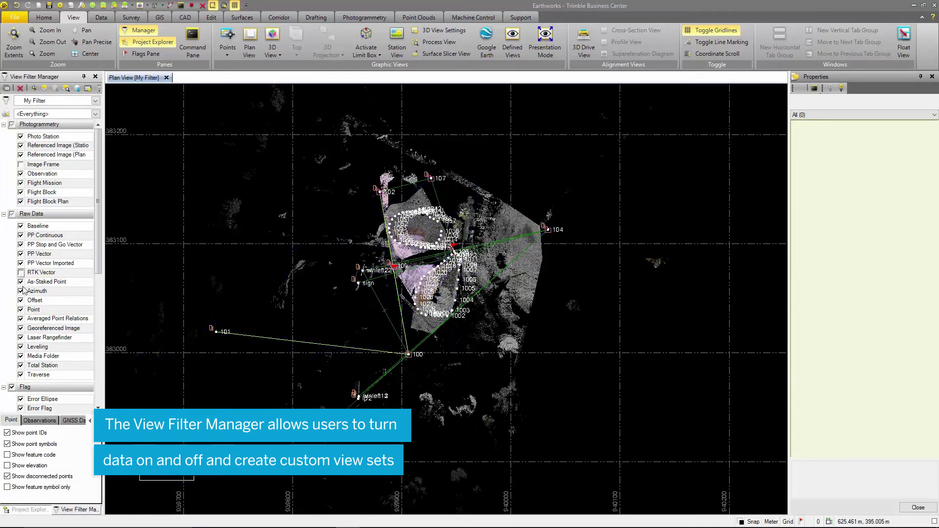
pyautogui.click(21, 366)
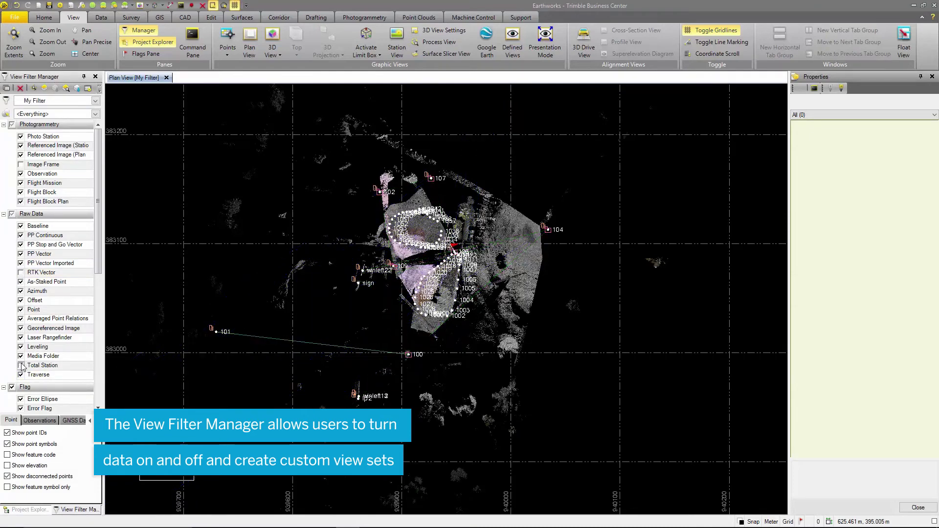
pyautogui.click(7, 434)
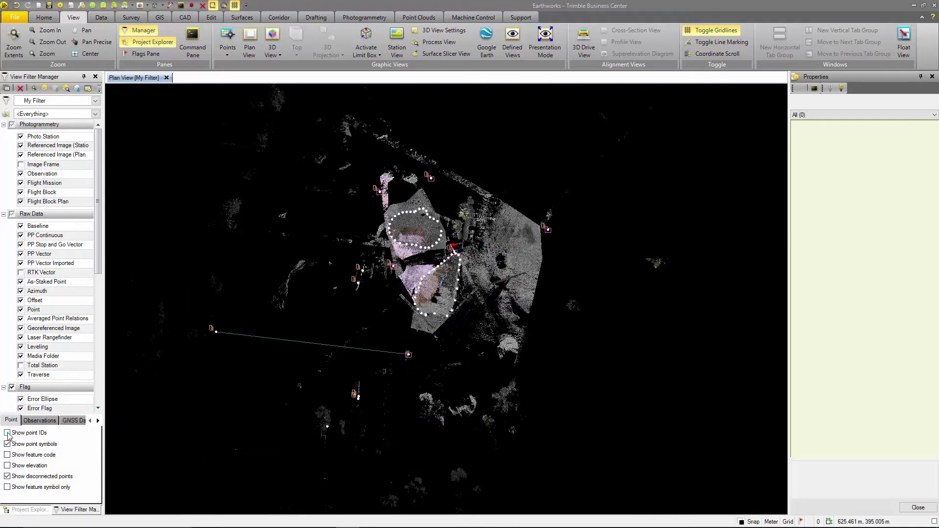
pyautogui.click(7, 433)
pyautogui.click(7, 433)
# Step: Open the Flags Pane and enlarge it to show all six flagged items
pyautogui.click(802, 522)
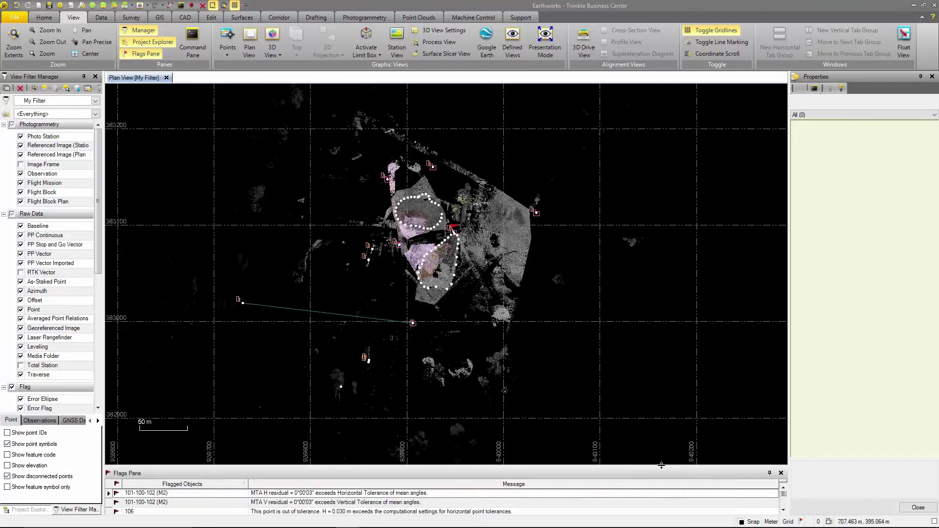
pyautogui.moveTo(662, 465); pyautogui.dragTo(658, 433)
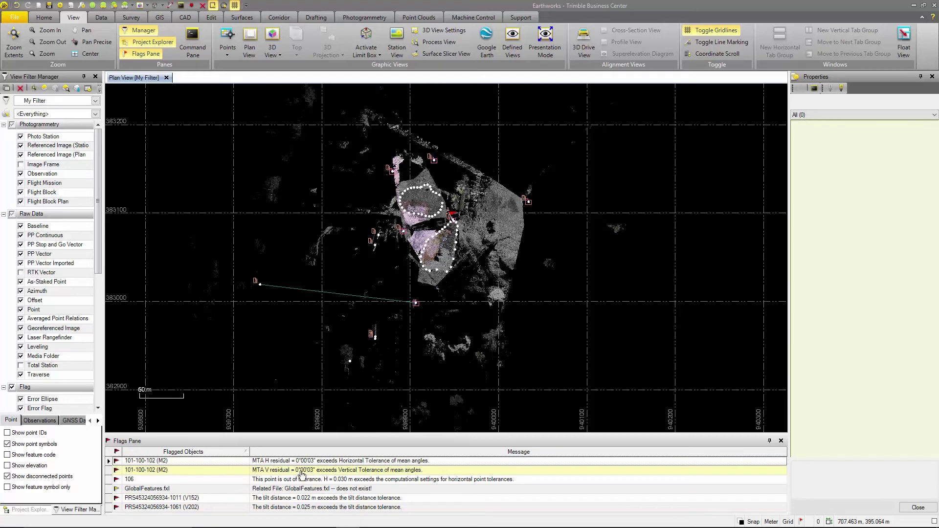
pyautogui.click(60, 7)
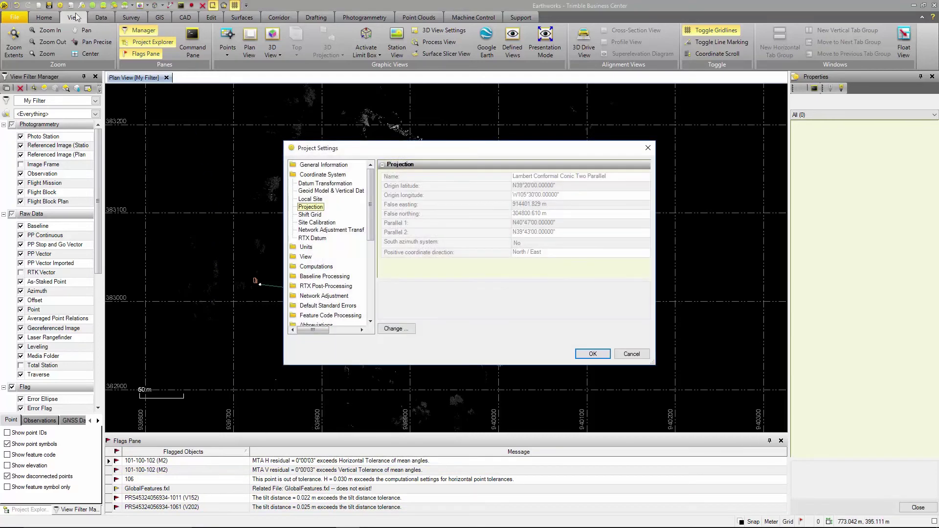
# Step: Set the horizontal and vertical mean-angle tolerances to 0°00'05" in the Computations settings
pyautogui.click(317, 267)
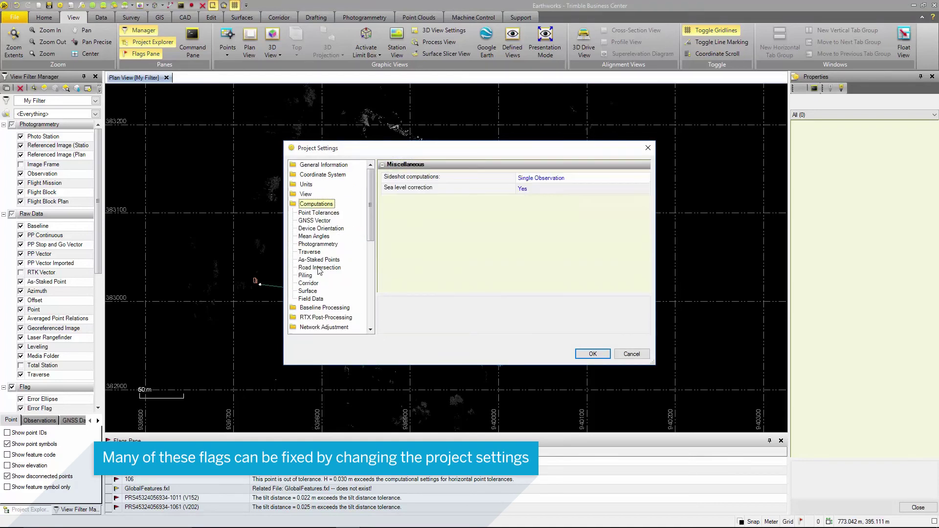
pyautogui.click(316, 237)
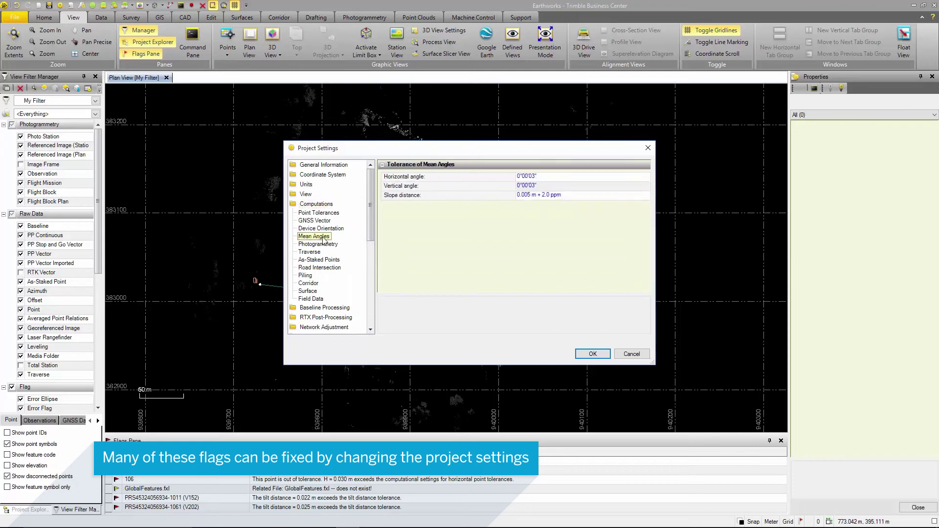
pyautogui.click(535, 177)
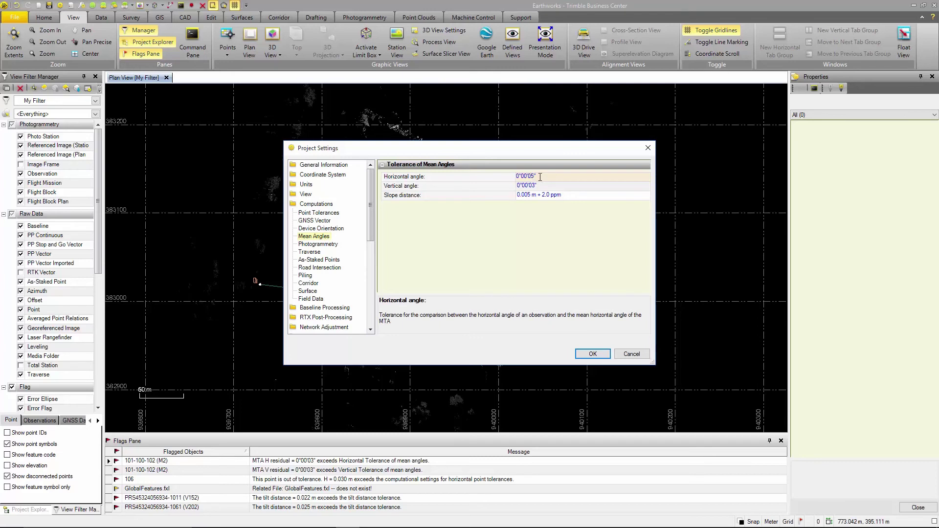
pyautogui.click(535, 185)
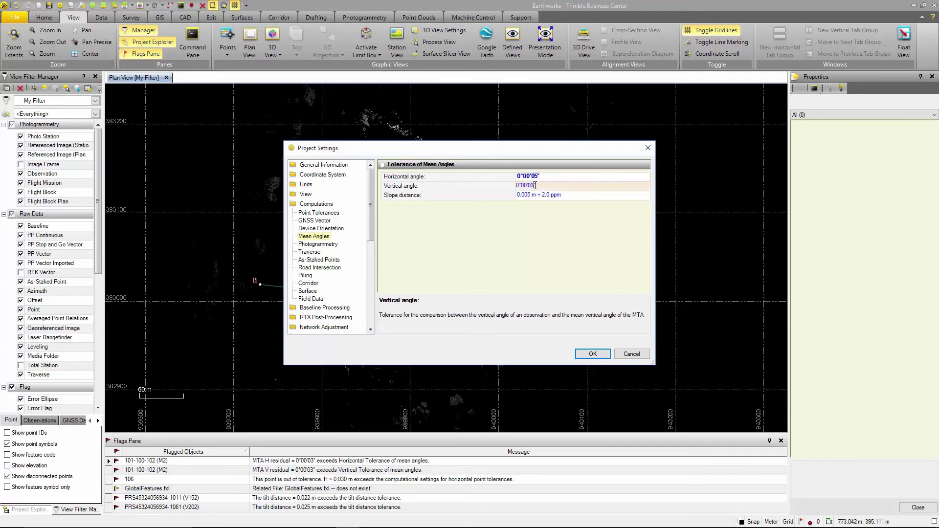
pyautogui.press('BackSpace')
pyautogui.write('5')
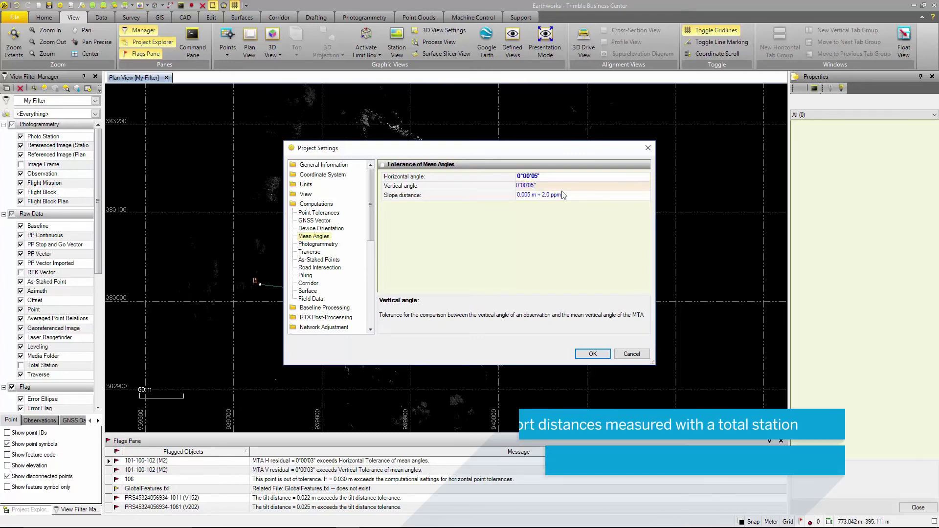
# Step: Set the survey horizontal point tolerance to 0.030 m and apply the settings
pyautogui.click(326, 213)
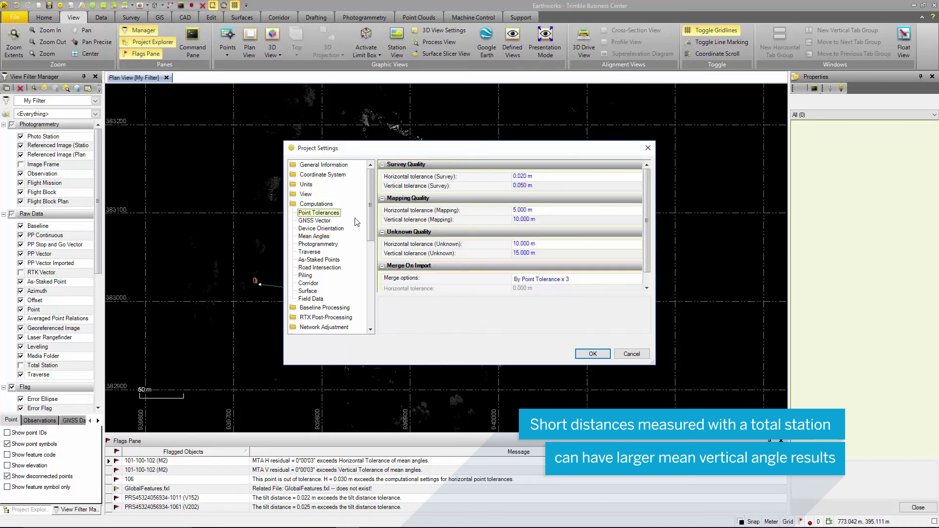
pyautogui.click(522, 176)
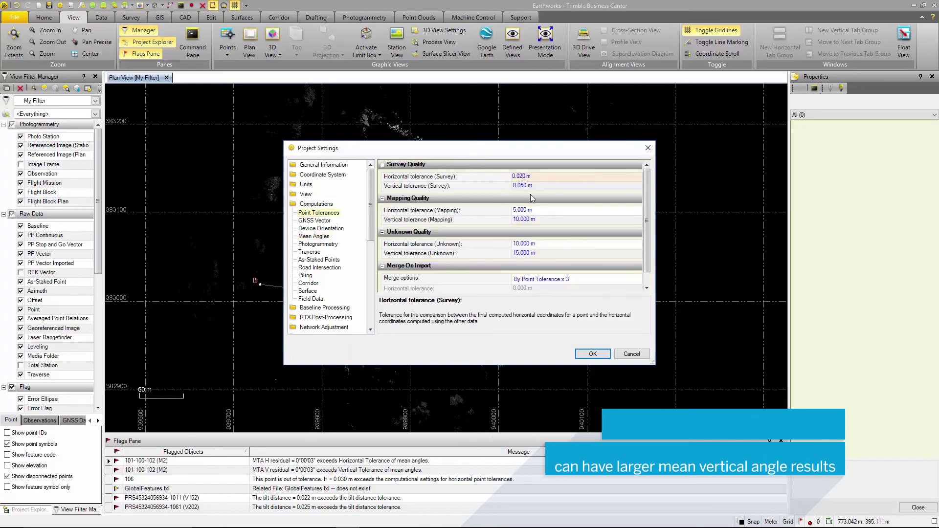
pyautogui.click(587, 355)
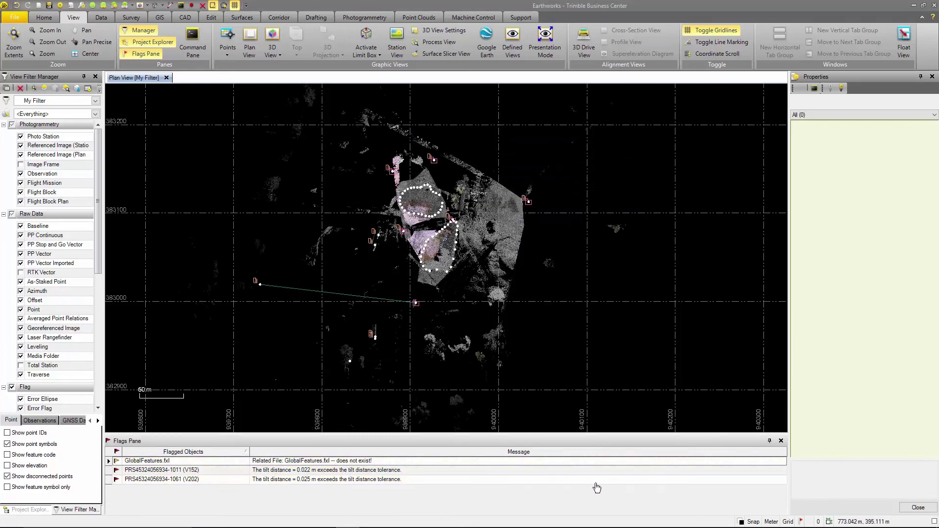
# Step: Close the Flags pane, returning the Earthworks plan view to full window
pyautogui.click(782, 442)
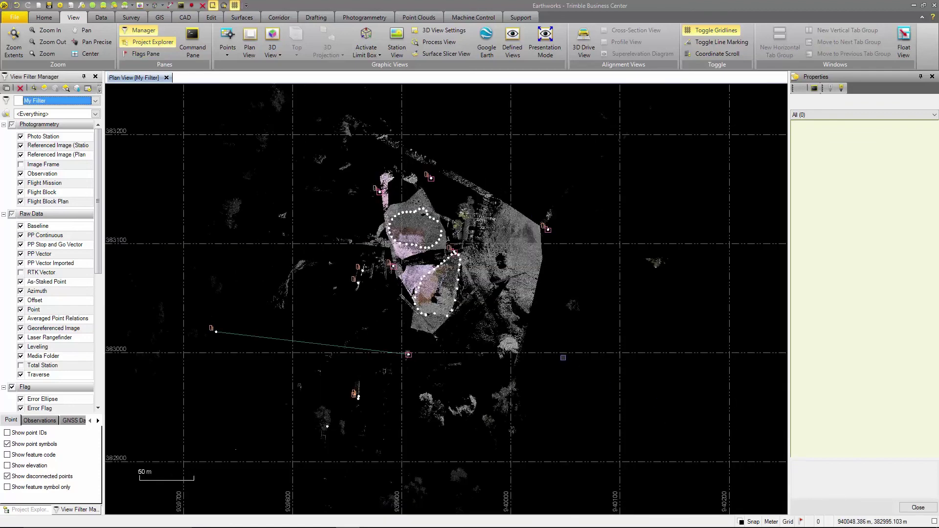